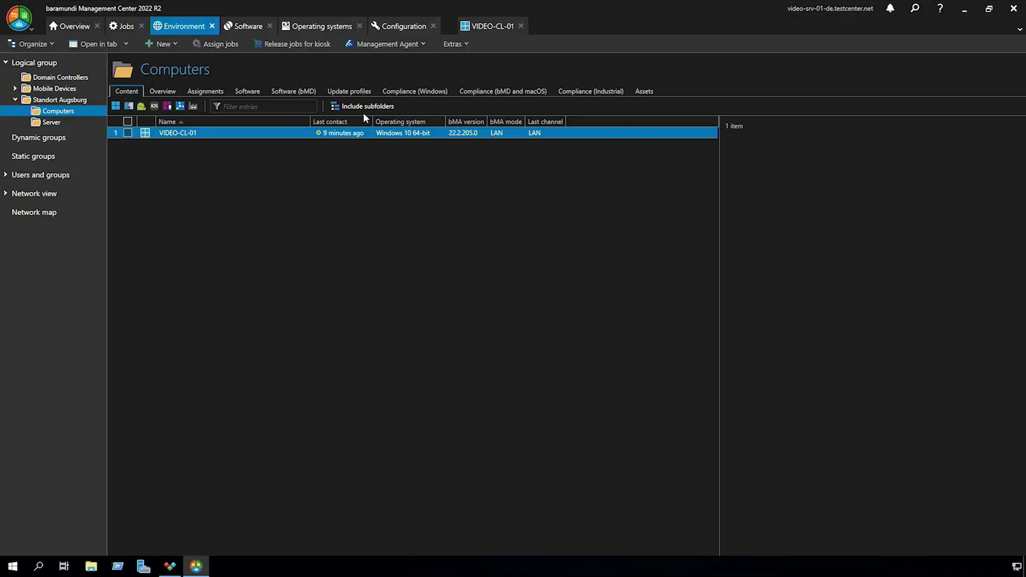
# Create and save a Client-scope String variable 'department' in the 'organization' category, with no default value.
pyautogui.click(405, 27)
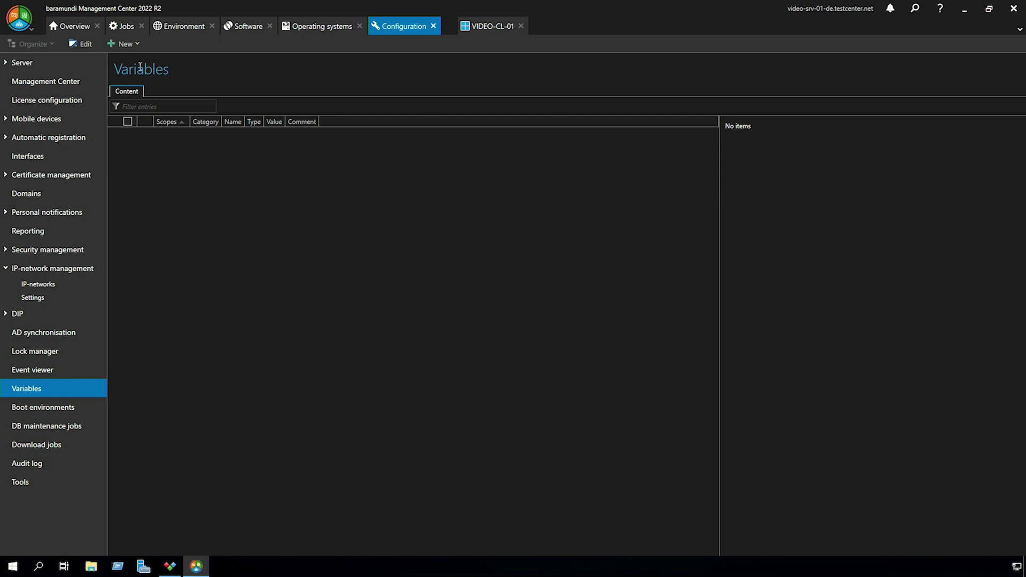
pyautogui.click(136, 45)
pyautogui.click(149, 57)
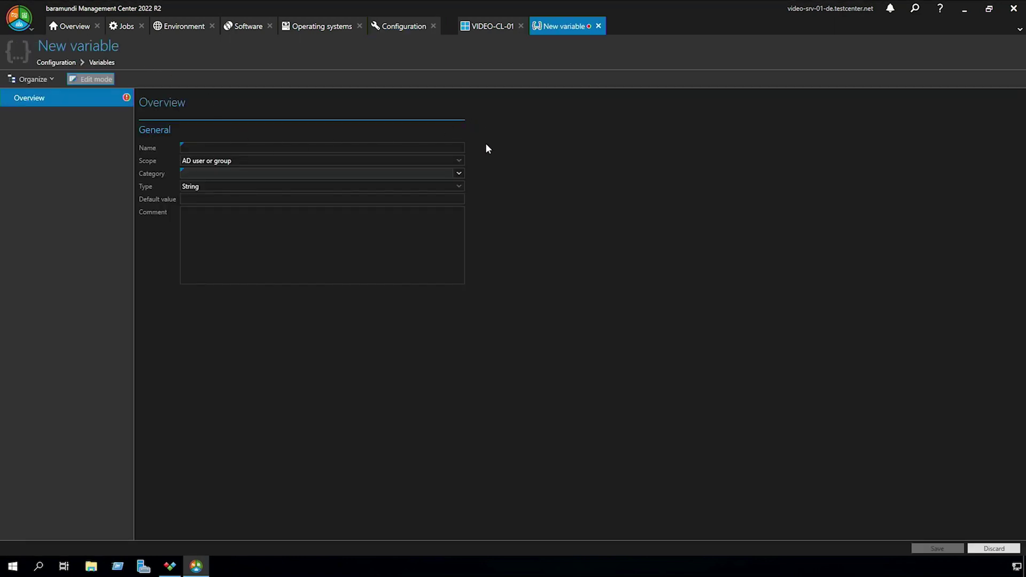
pyautogui.click(254, 162)
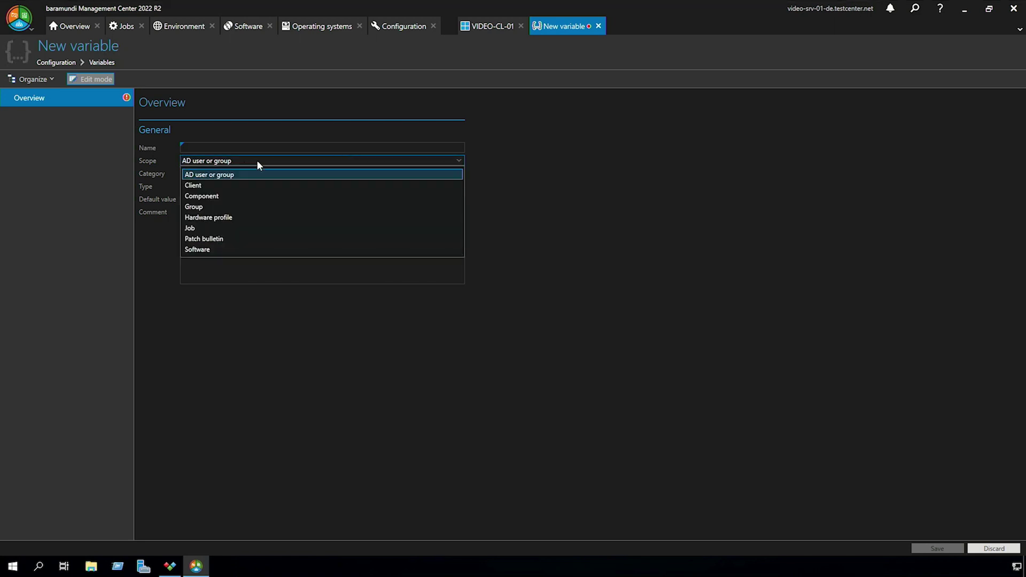
pyautogui.click(236, 185)
pyautogui.click(204, 146)
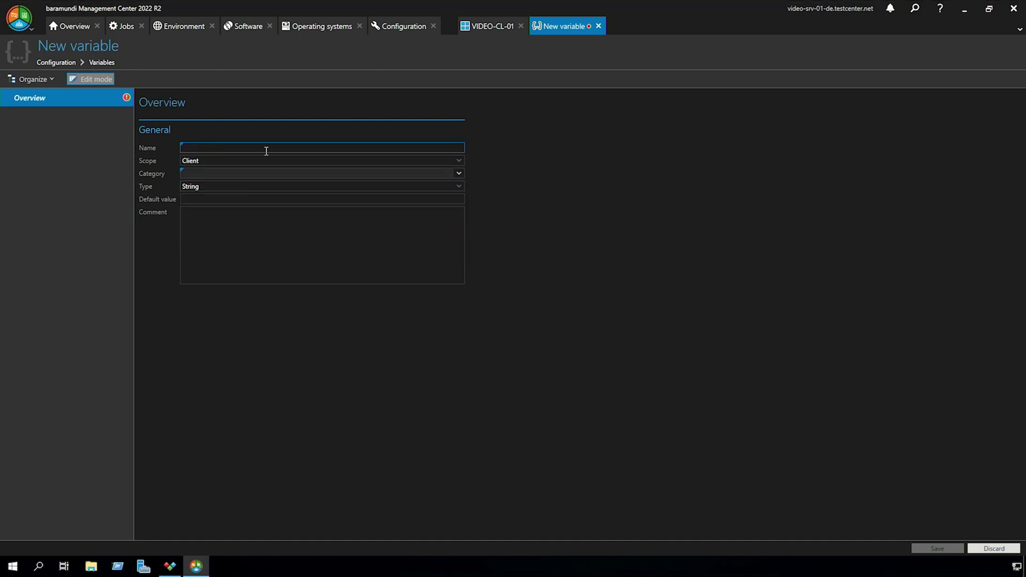
pyautogui.write('department')
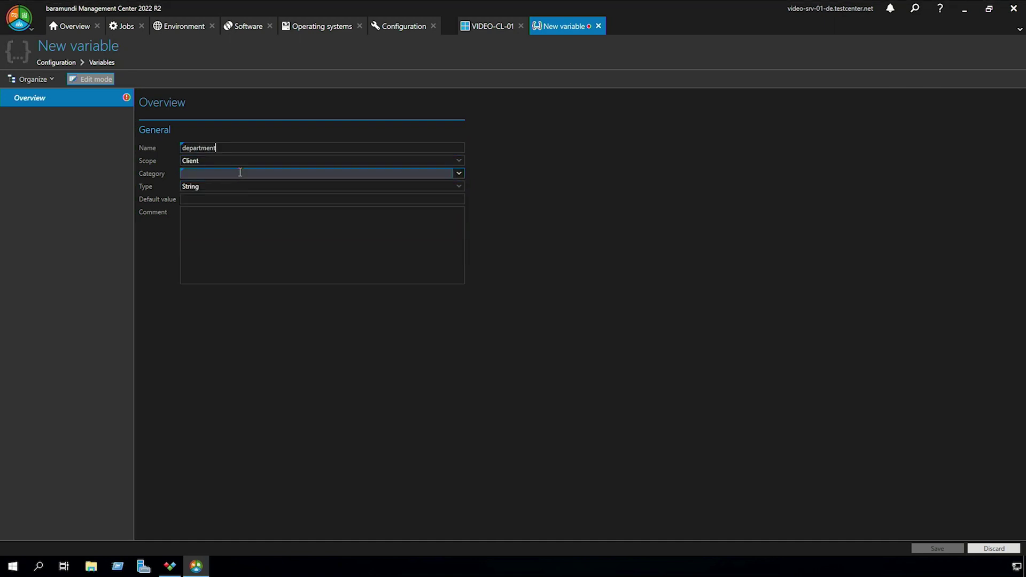
pyautogui.write('organization')
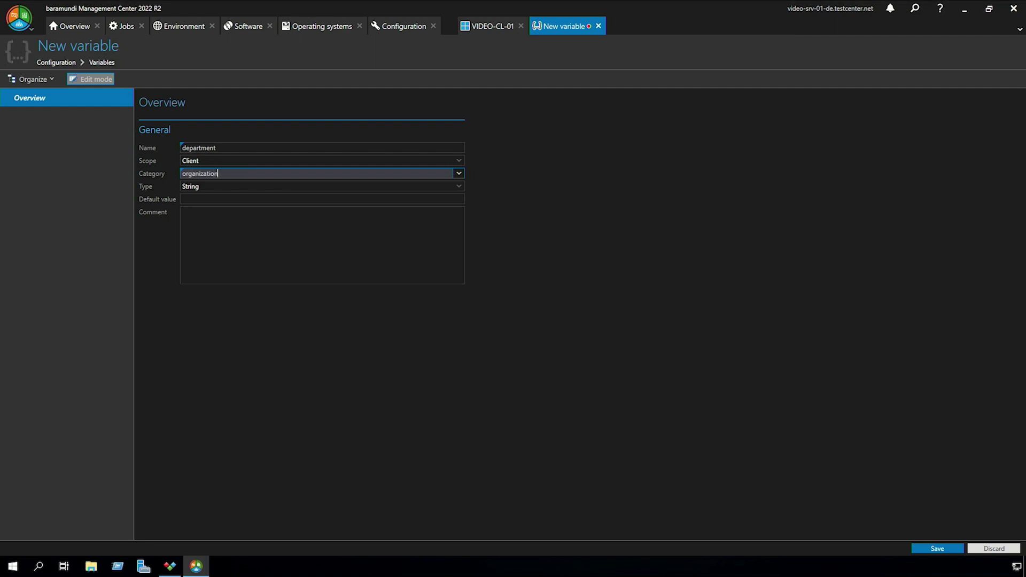
pyautogui.click(190, 186)
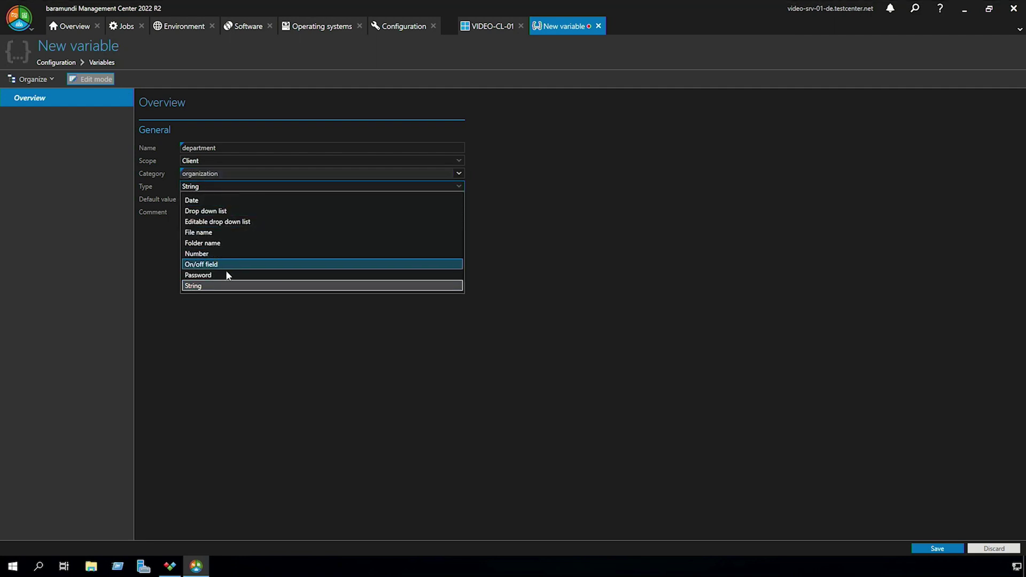
pyautogui.click(217, 285)
pyautogui.click(202, 222)
pyautogui.click(205, 199)
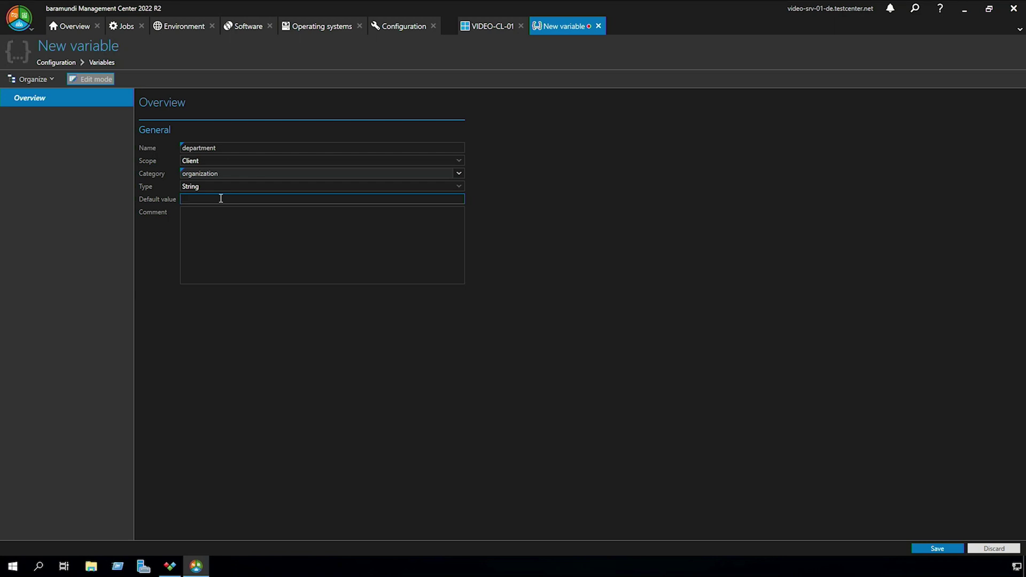
pyautogui.click(937, 548)
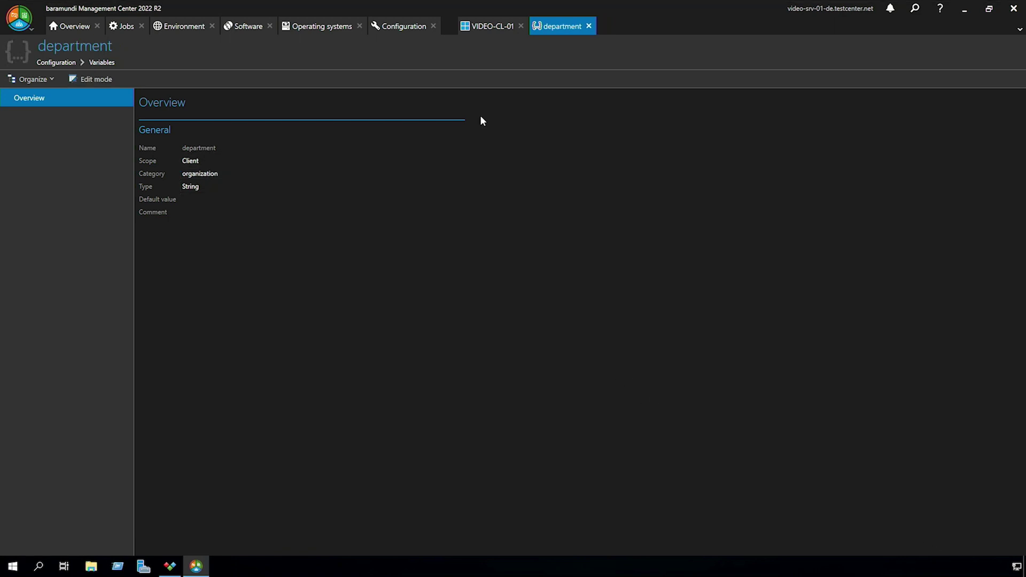
# Check in VIDEO-CL-01's properties that organization/department has no value yet, then close them.
pyautogui.click(487, 25)
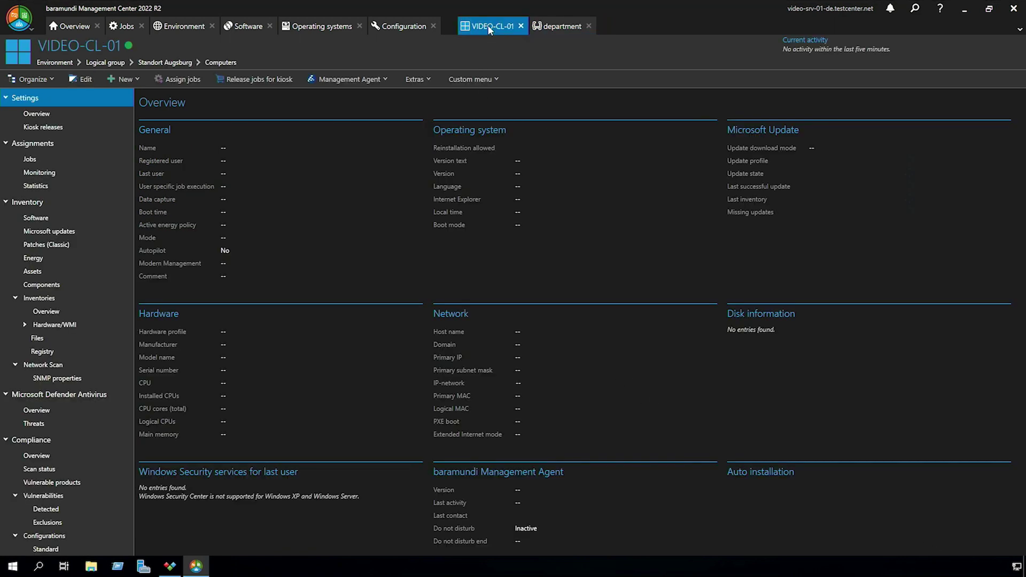
pyautogui.click(75, 79)
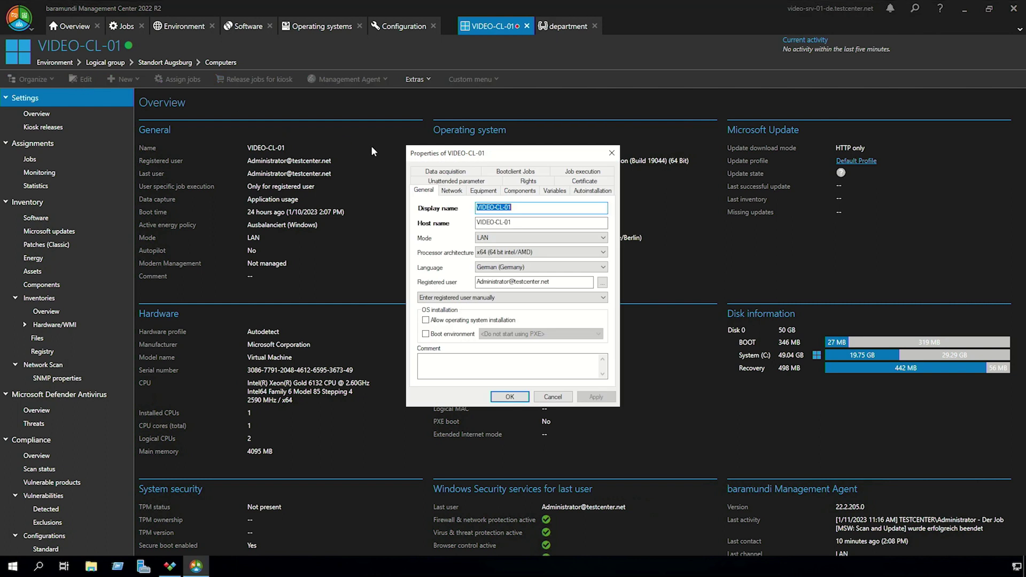
pyautogui.click(554, 190)
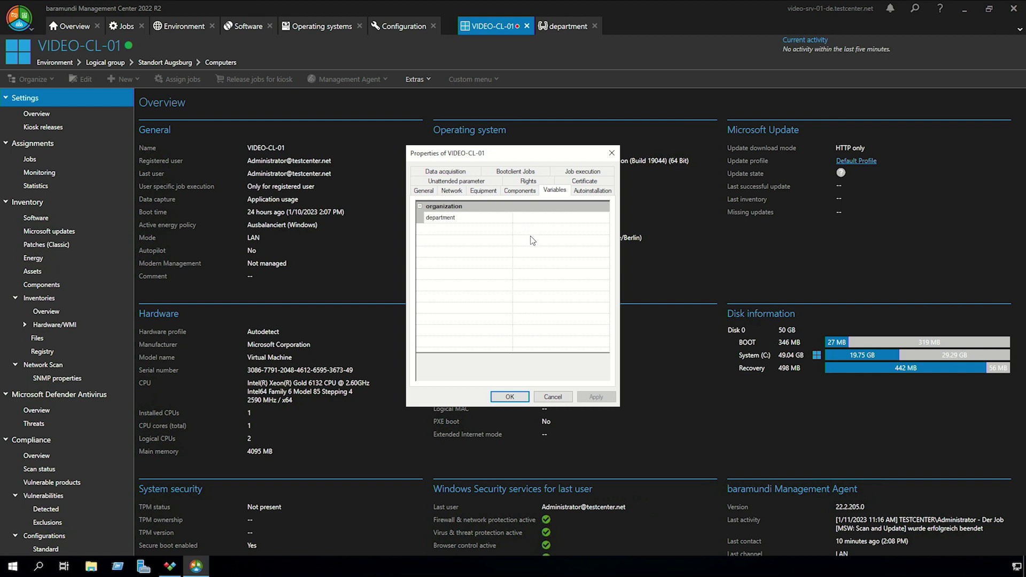
pyautogui.click(510, 396)
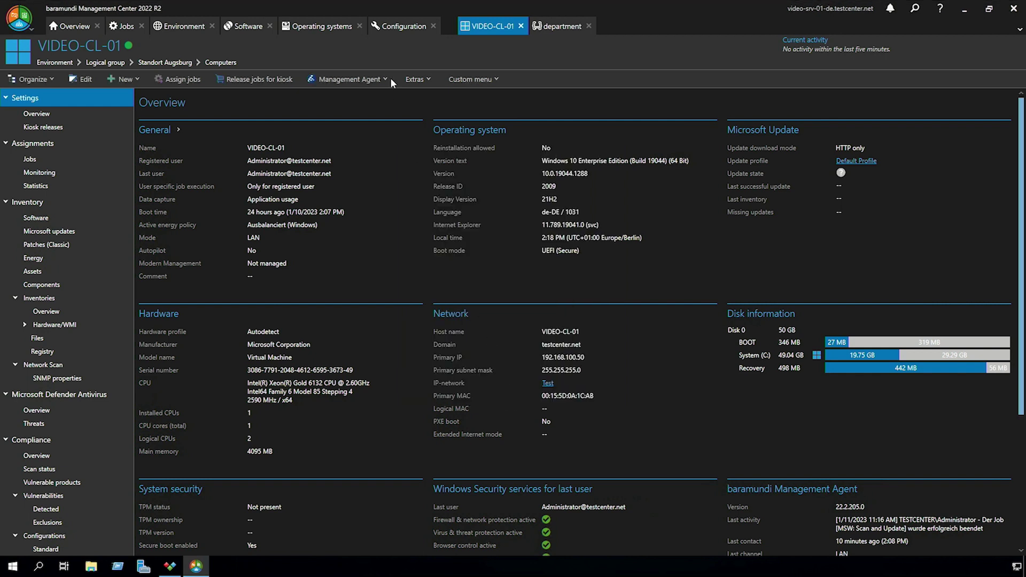
# Open the Client-Sync job under AD synchronisation for editing.
pyautogui.click(392, 26)
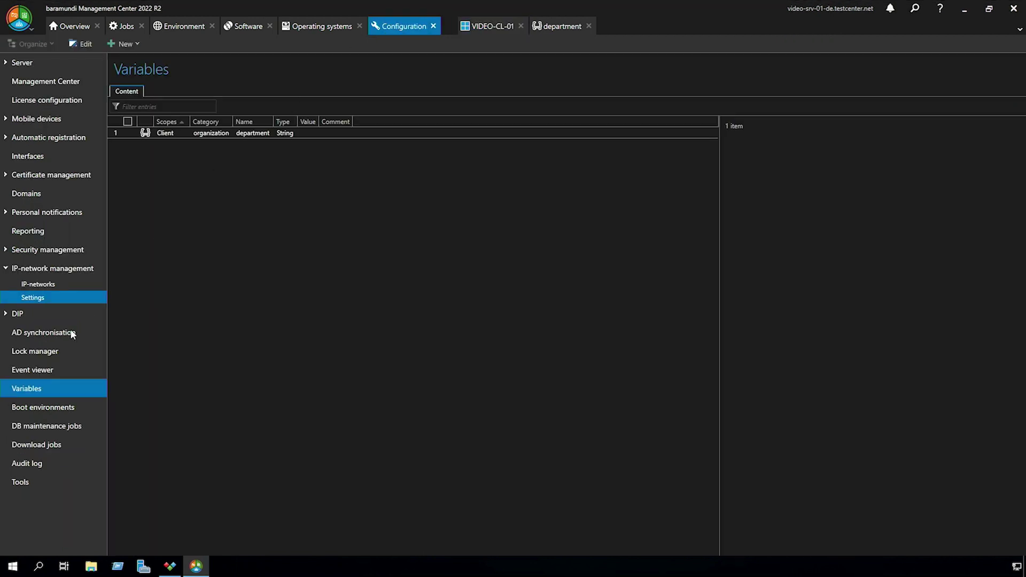
pyautogui.click(45, 333)
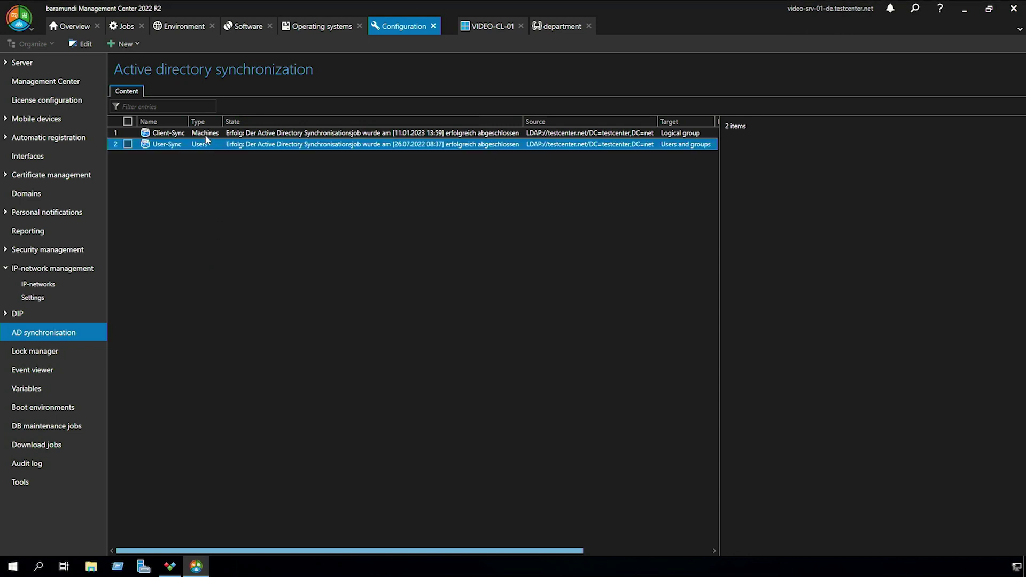
pyautogui.click(188, 133)
pyautogui.rightClick(187, 132)
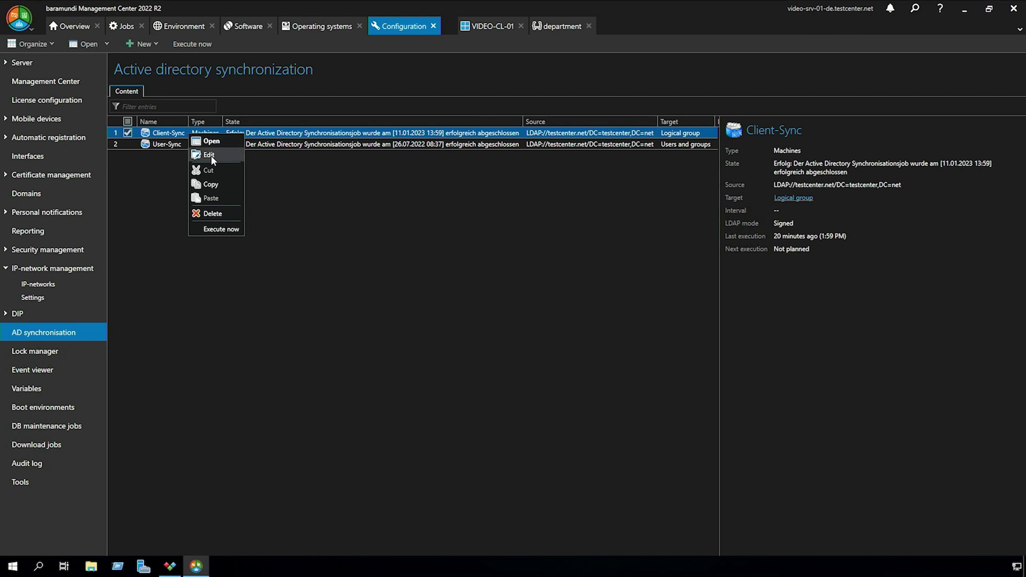
pyautogui.click(210, 155)
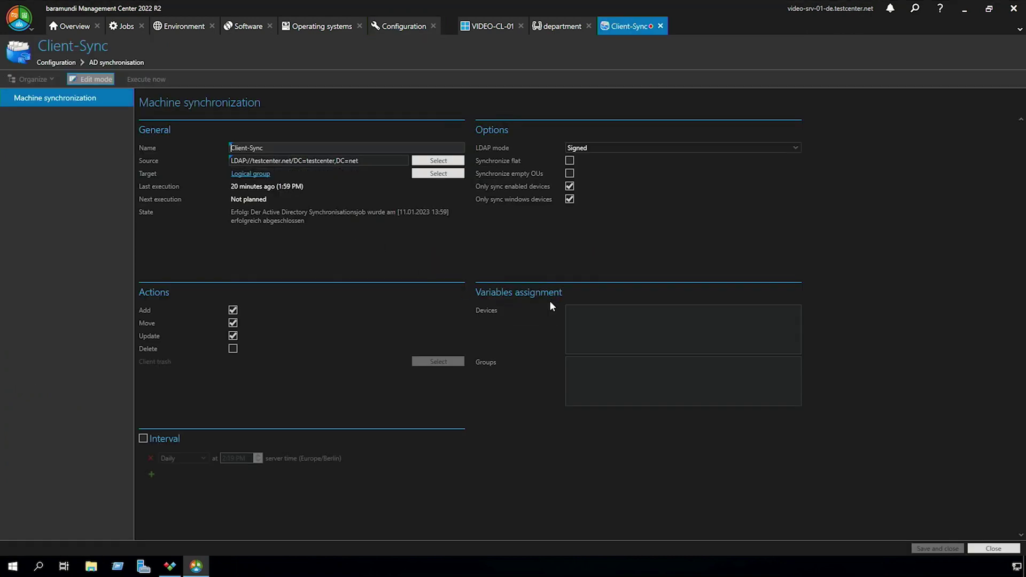
pyautogui.moveTo(589, 323)
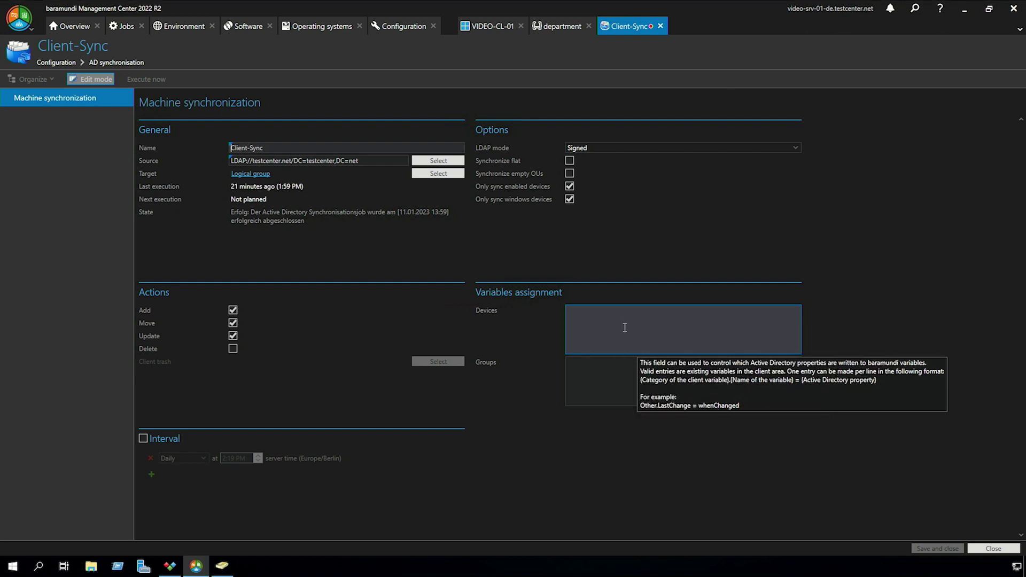
# Set computer VIDEO-CL-01's comment attribute to 'support' in the Attribute Editor and confirm.
pyautogui.click(220, 568)
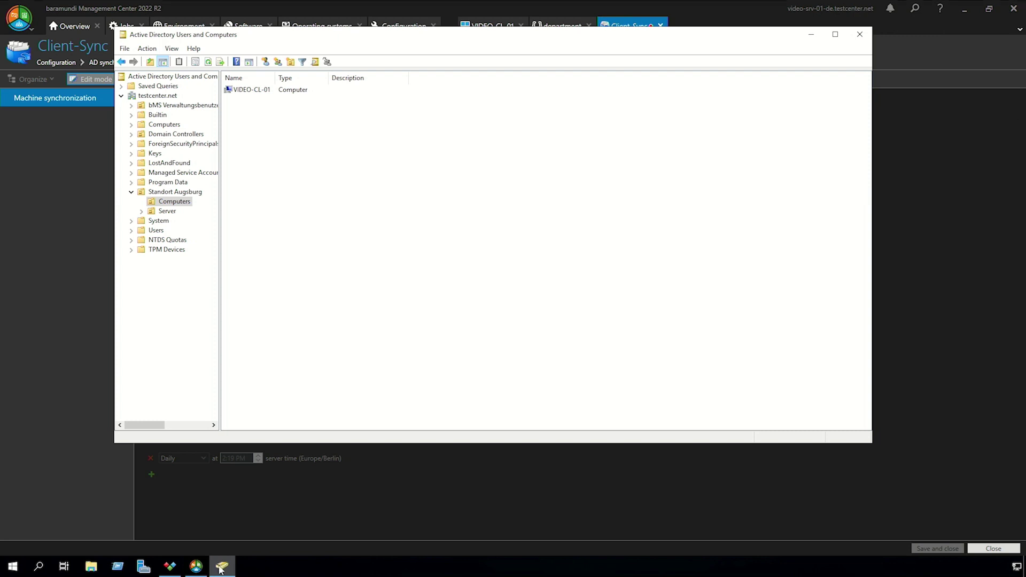
pyautogui.doubleClick(262, 92)
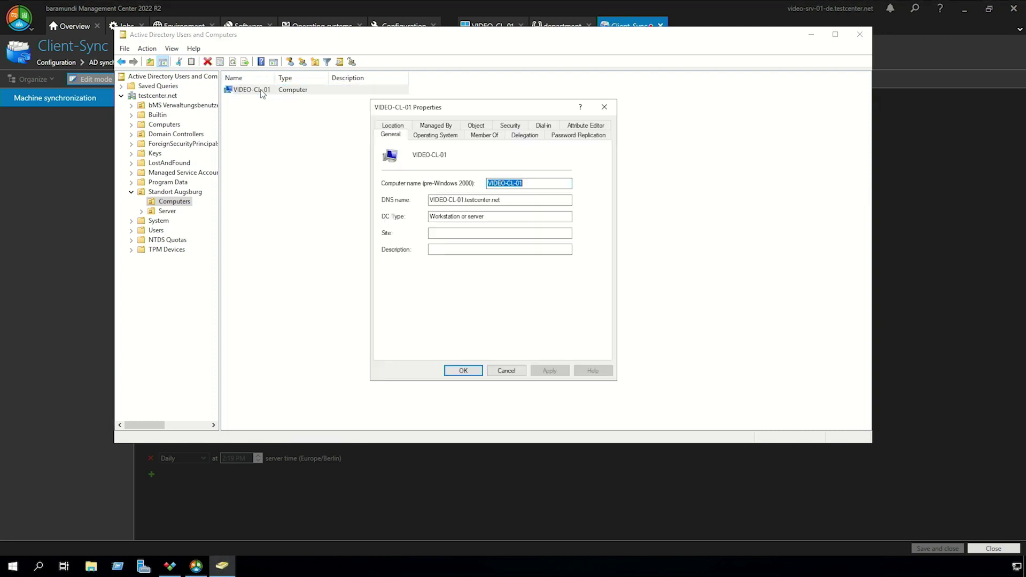
pyautogui.click(593, 127)
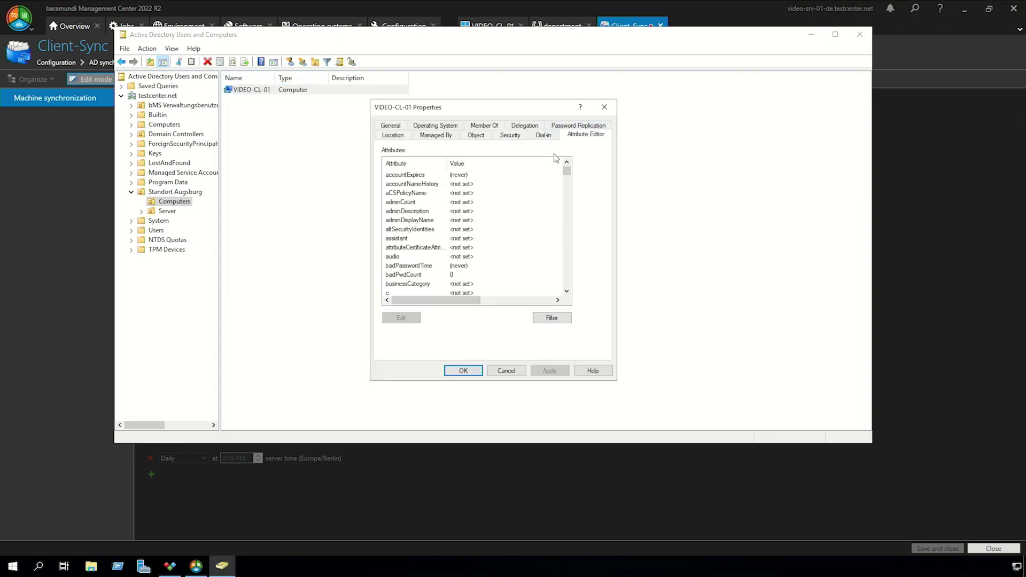
pyautogui.click(410, 248)
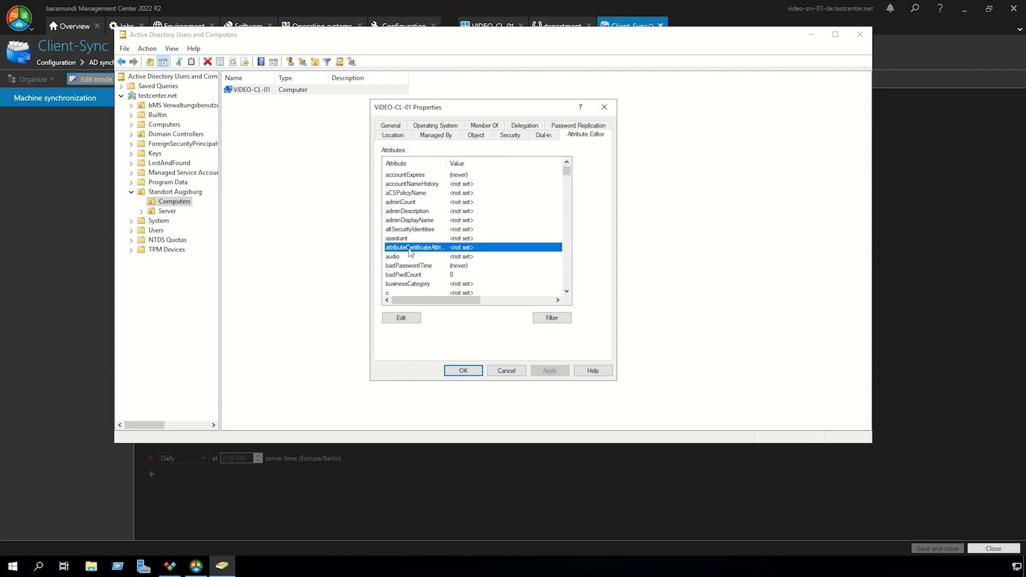
pyautogui.write('com')
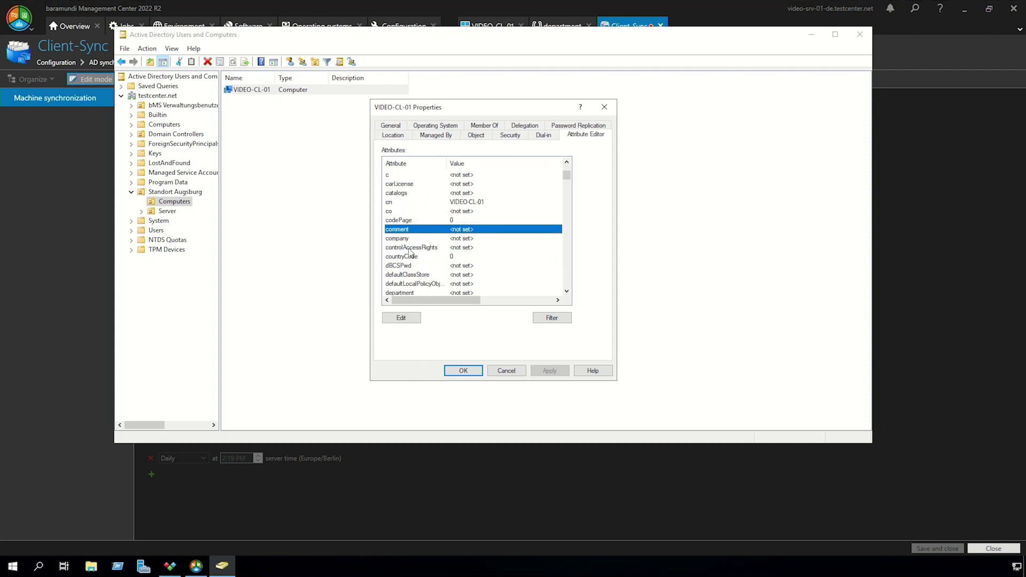
pyautogui.doubleClick(416, 229)
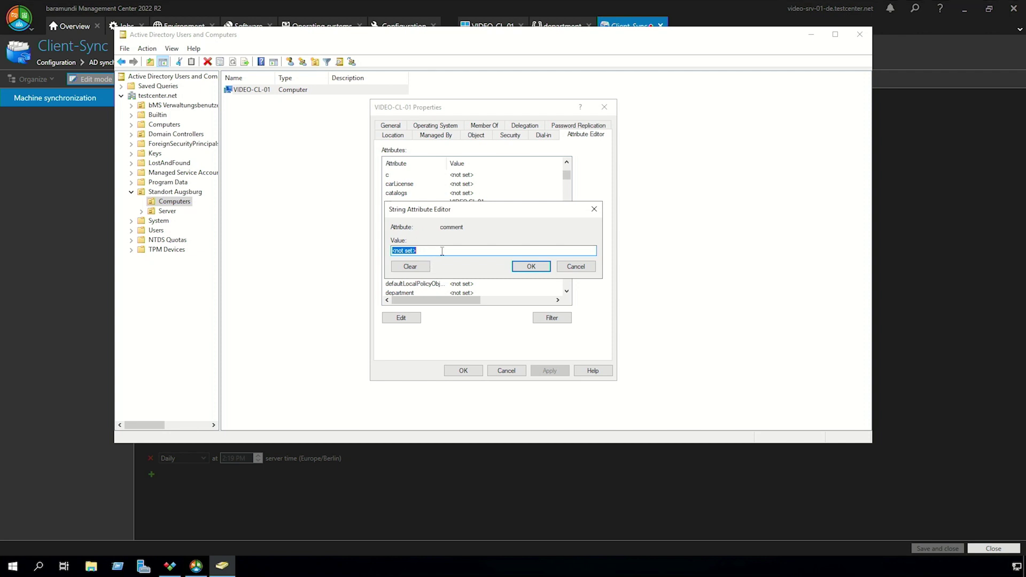
pyautogui.write('support')
pyautogui.click(532, 267)
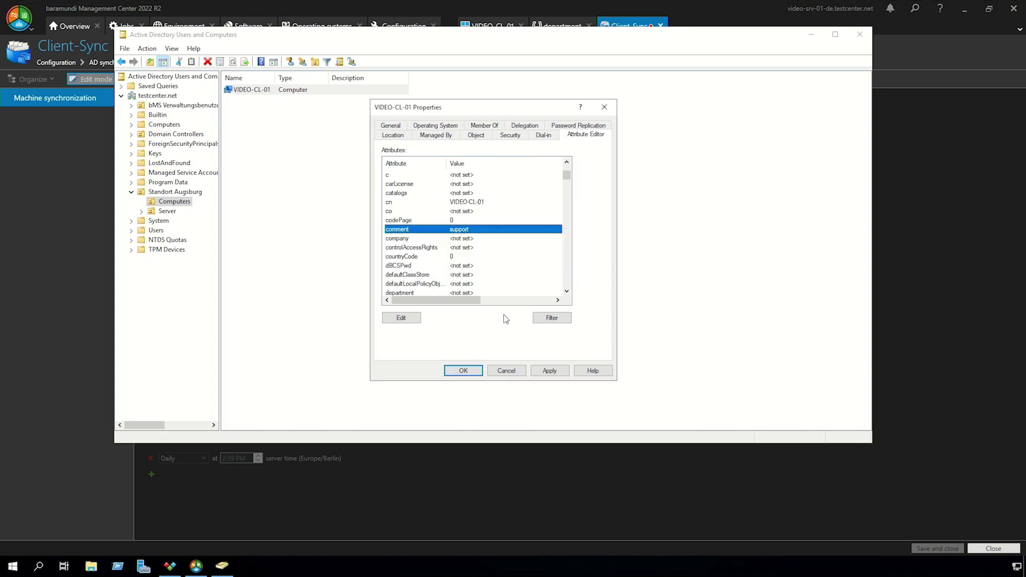
pyautogui.click(472, 372)
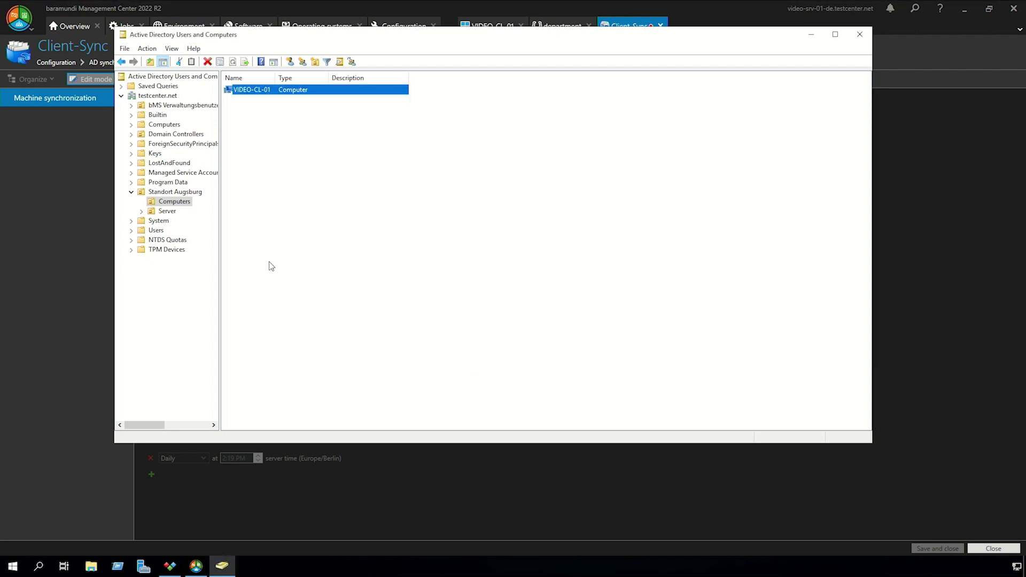
# Map 'organization.department = comment' for devices in Client-Sync, save it, and run the job now.
pyautogui.click(610, 477)
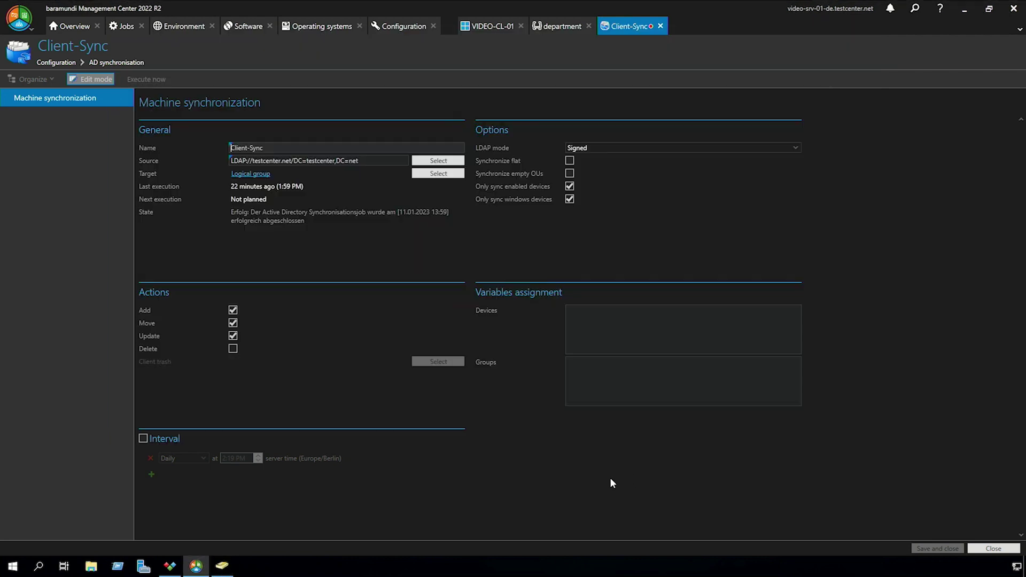
pyautogui.click(601, 315)
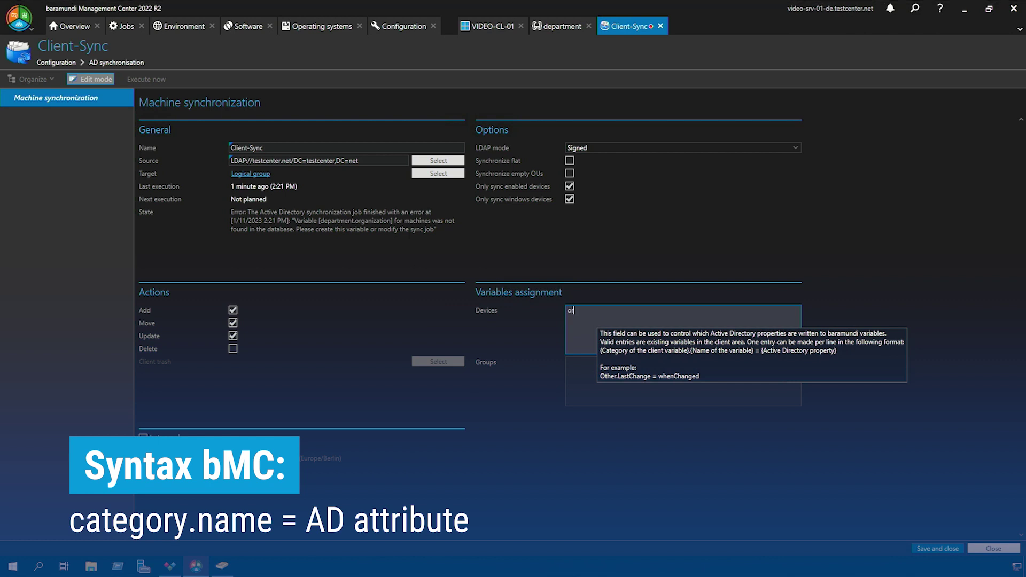
pyautogui.write('ganization.department = comment')
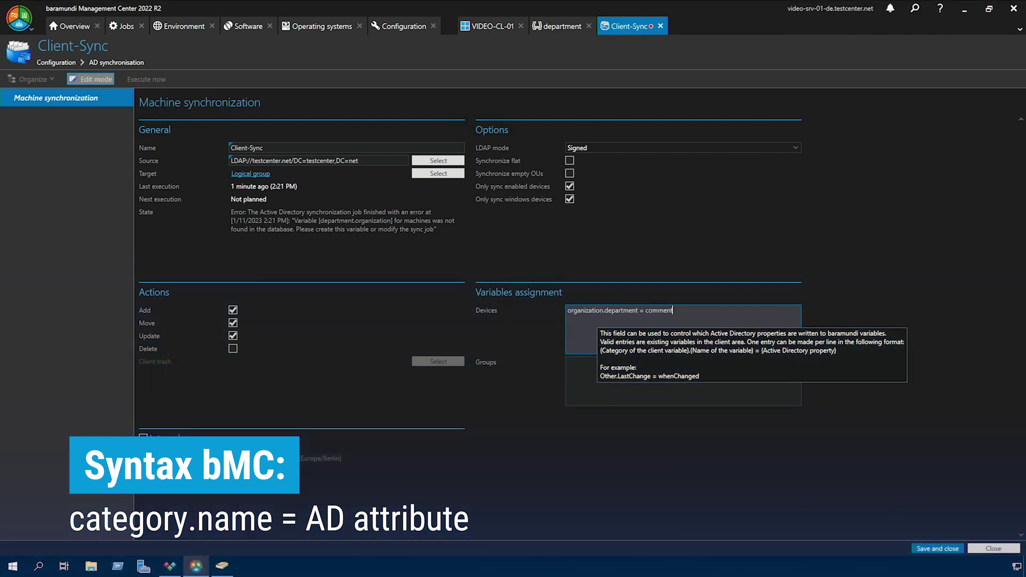
pyautogui.click(937, 548)
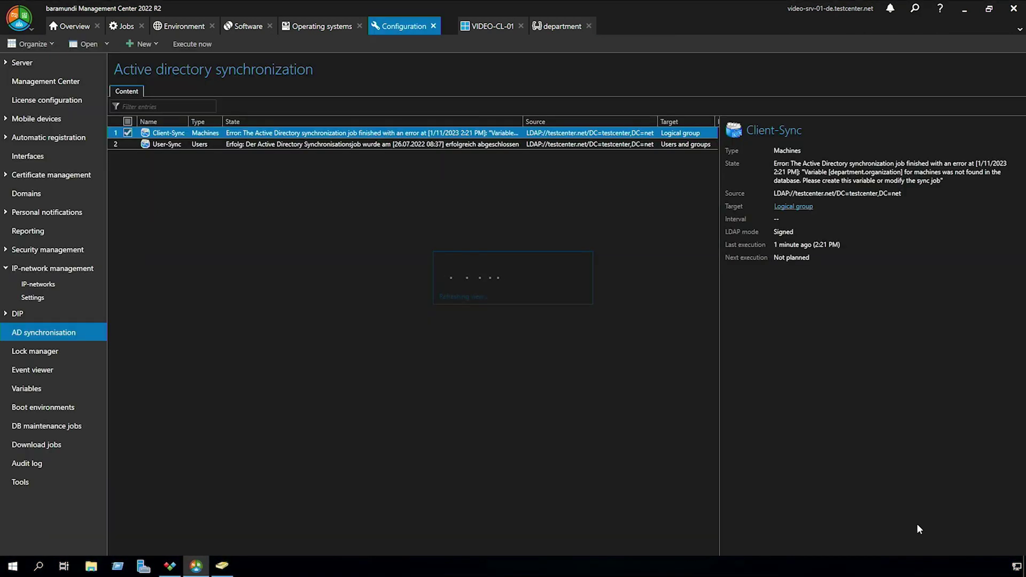
pyautogui.click(178, 44)
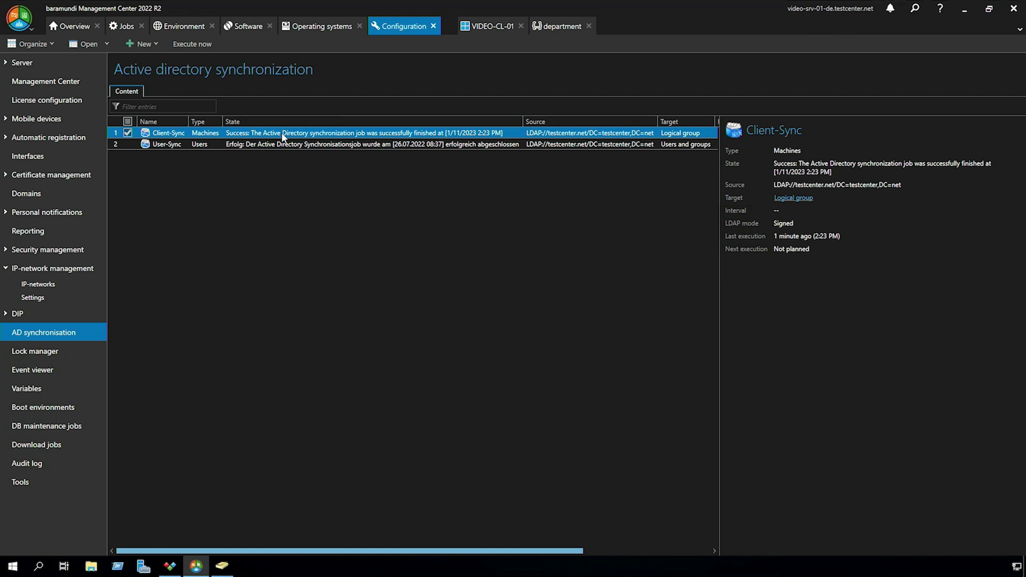
pyautogui.click(482, 28)
# Verify VIDEO-CL-01's organization/department variable now reads 'support', then close its properties.
pyautogui.click(79, 79)
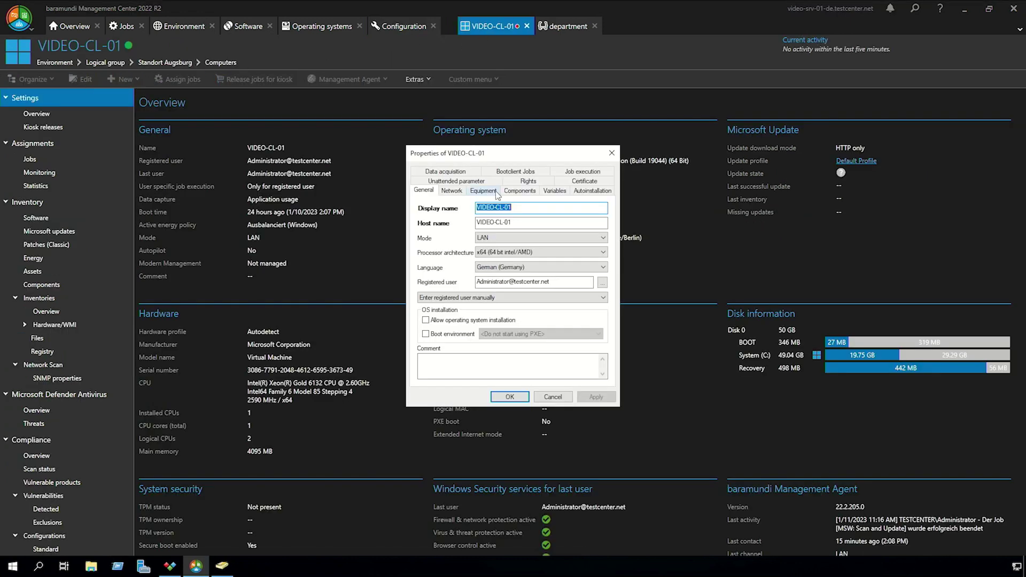
pyautogui.click(559, 192)
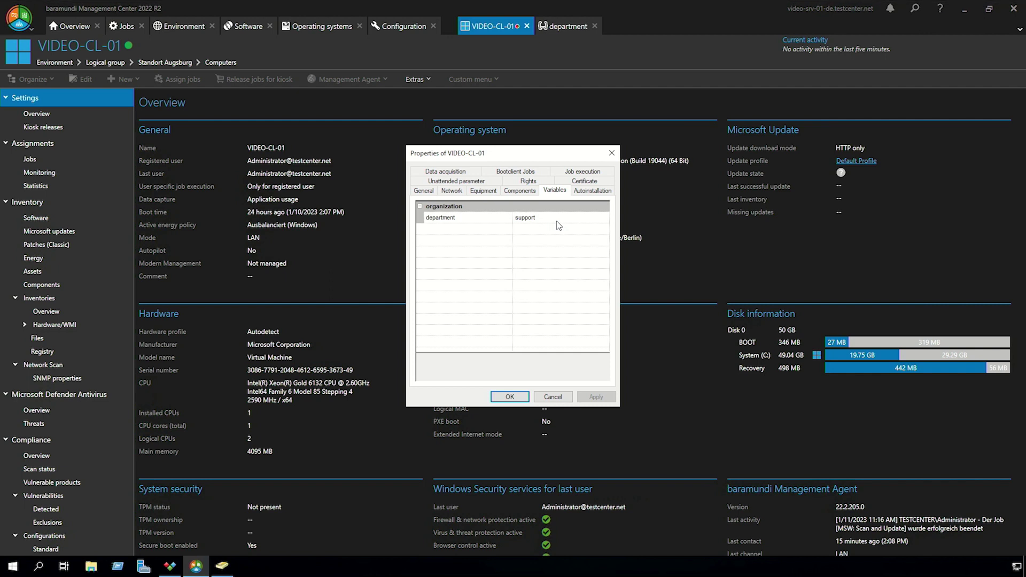
pyautogui.click(509, 396)
pyautogui.click(170, 565)
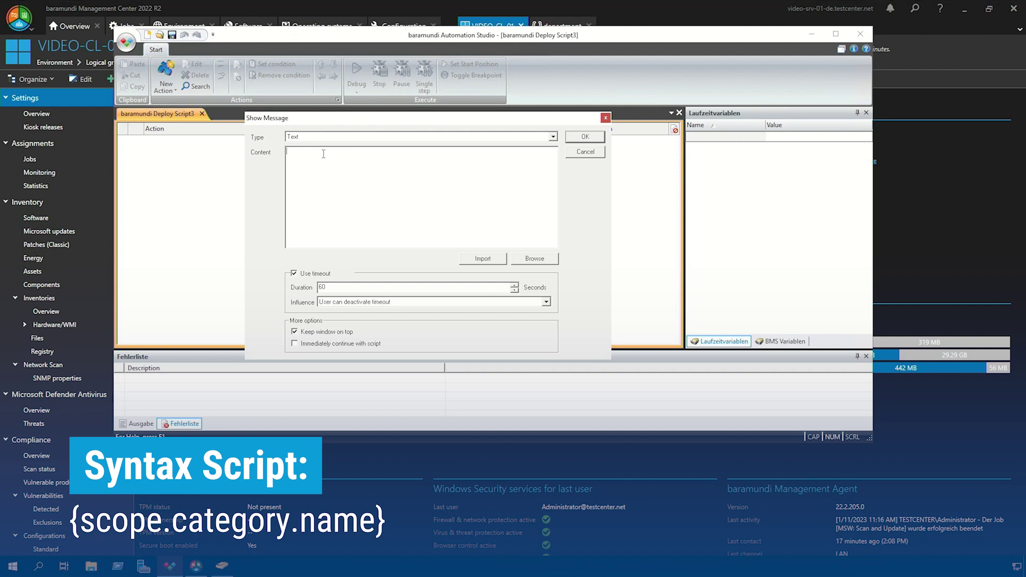
# Enter '{Client.organization.department' in the Show Message content box.
pyautogui.write('{Client')
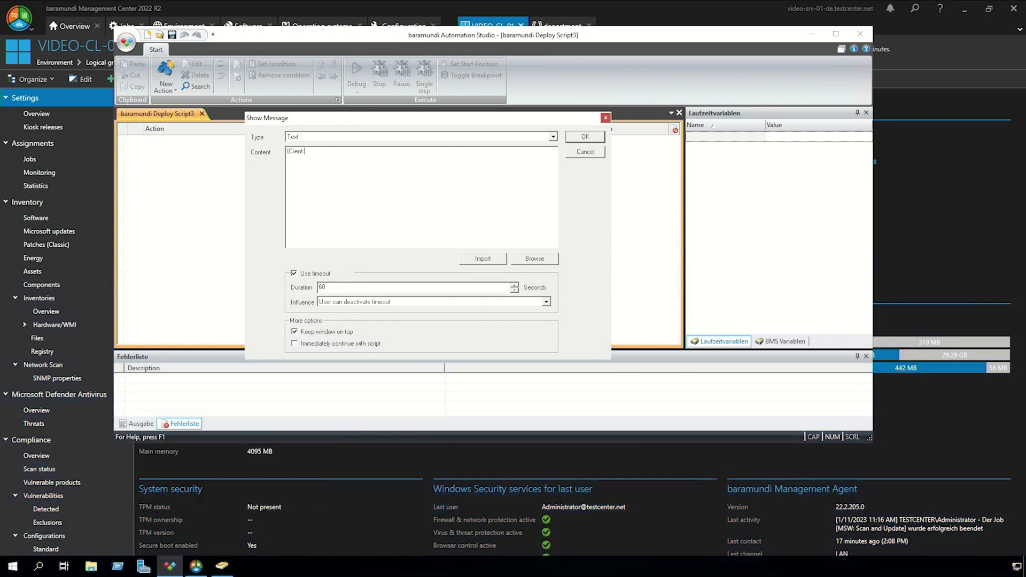
pyautogui.write('.organization.department')
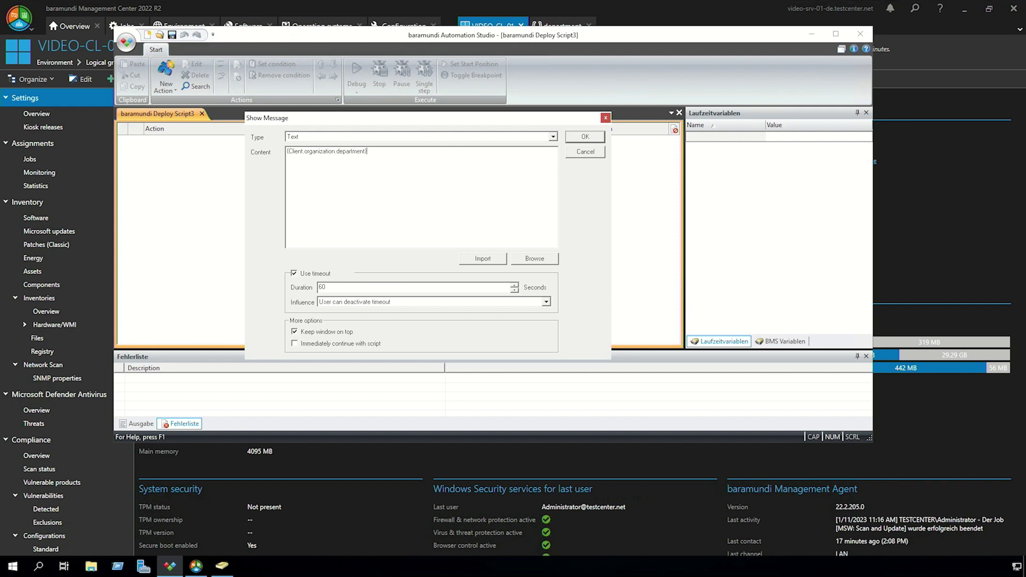